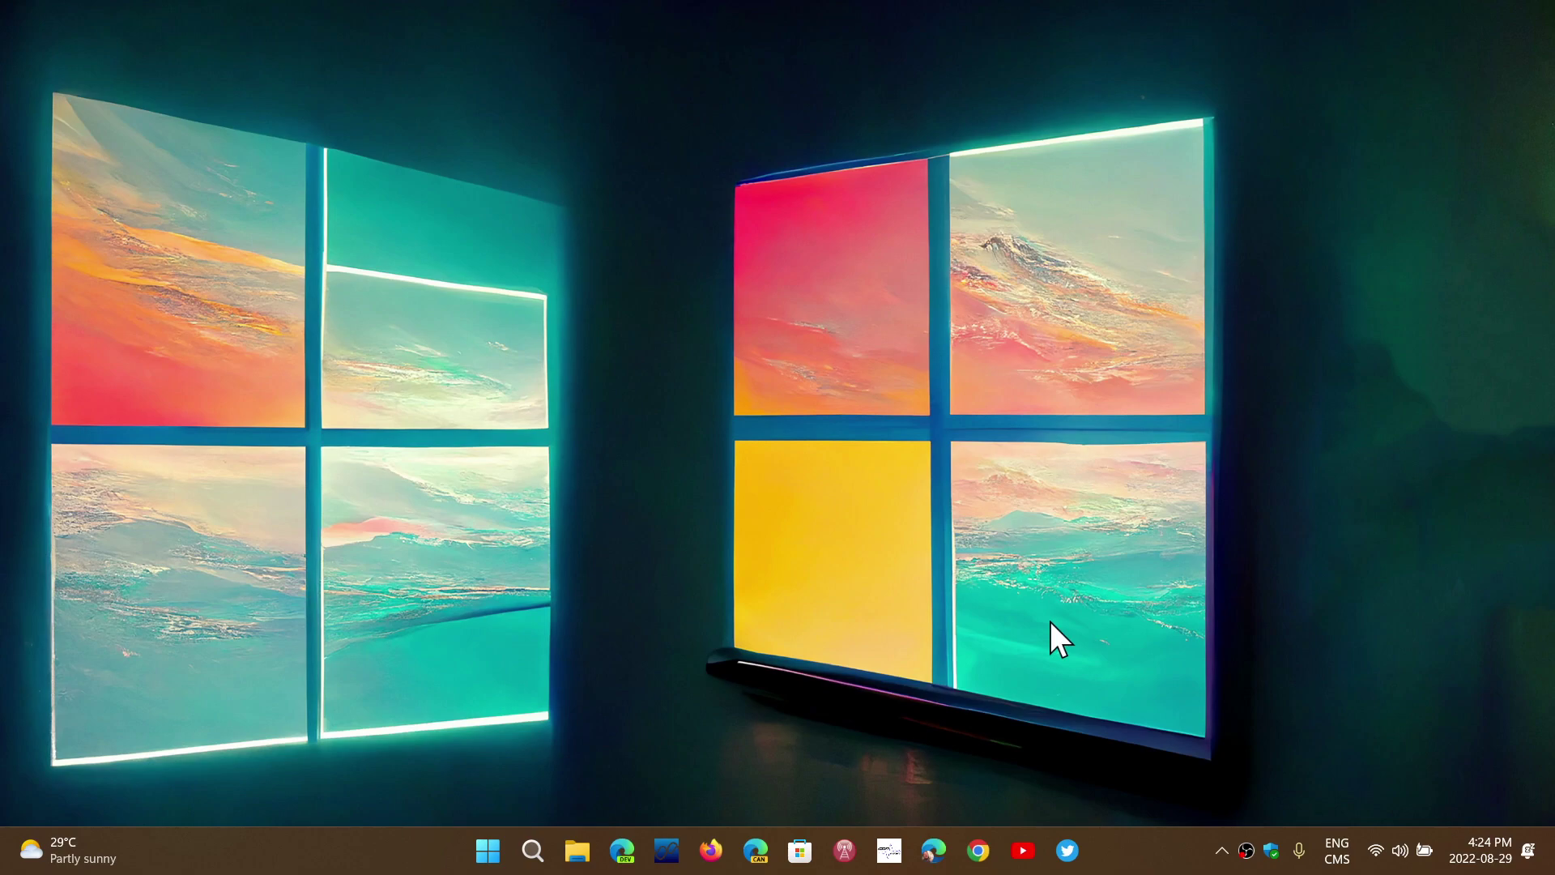
- Bring up clipboard history (Win+V) and paste the geomagnetic storm entry as plain text
key("super+v")
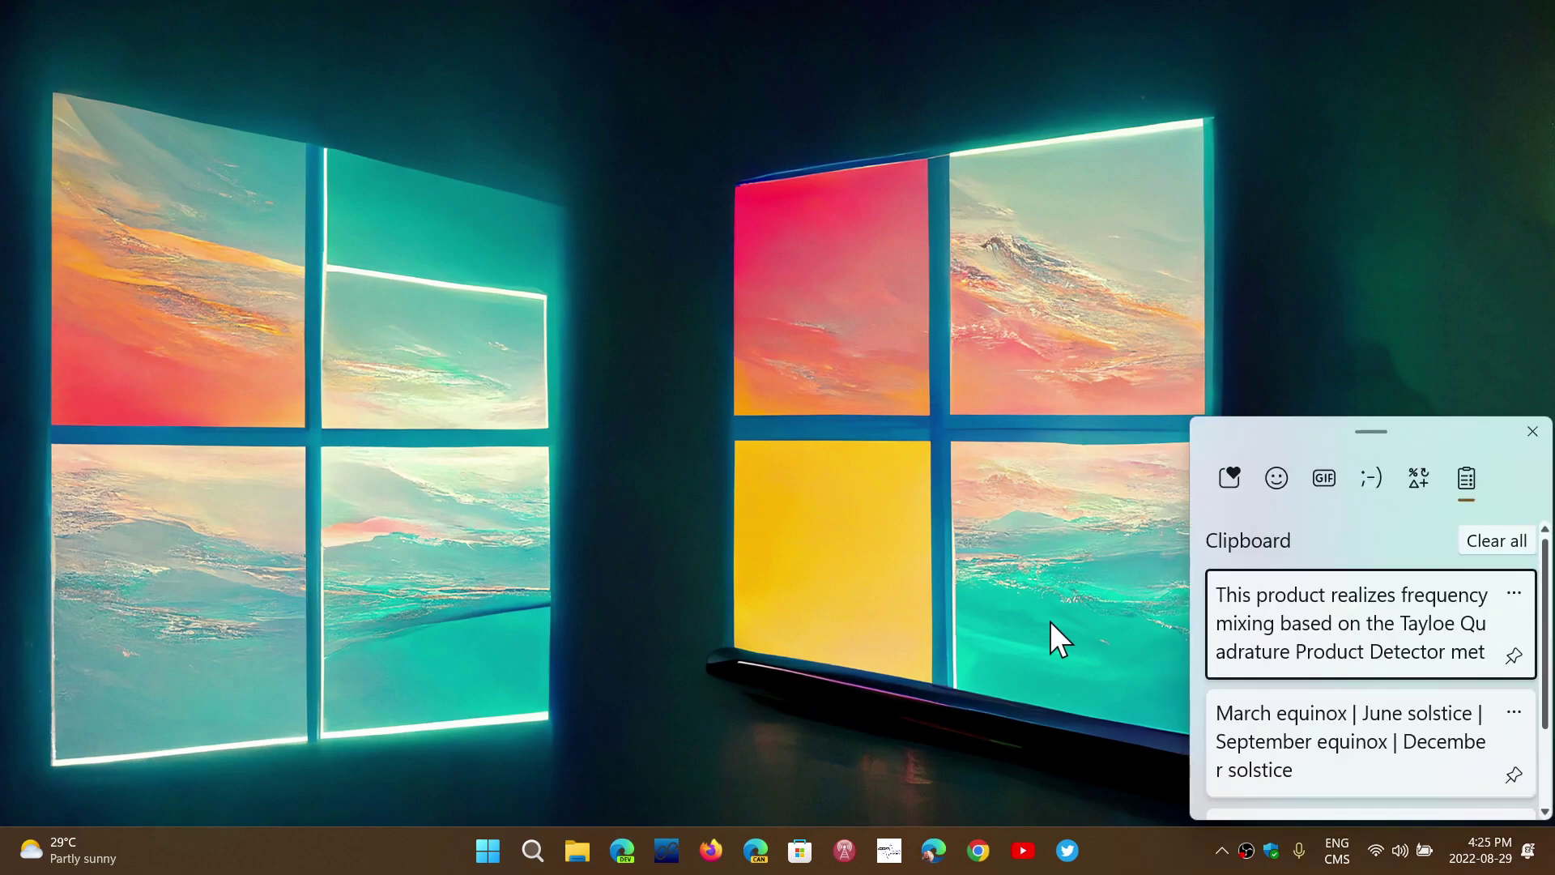
scroll(1386, 656, "down", 2)
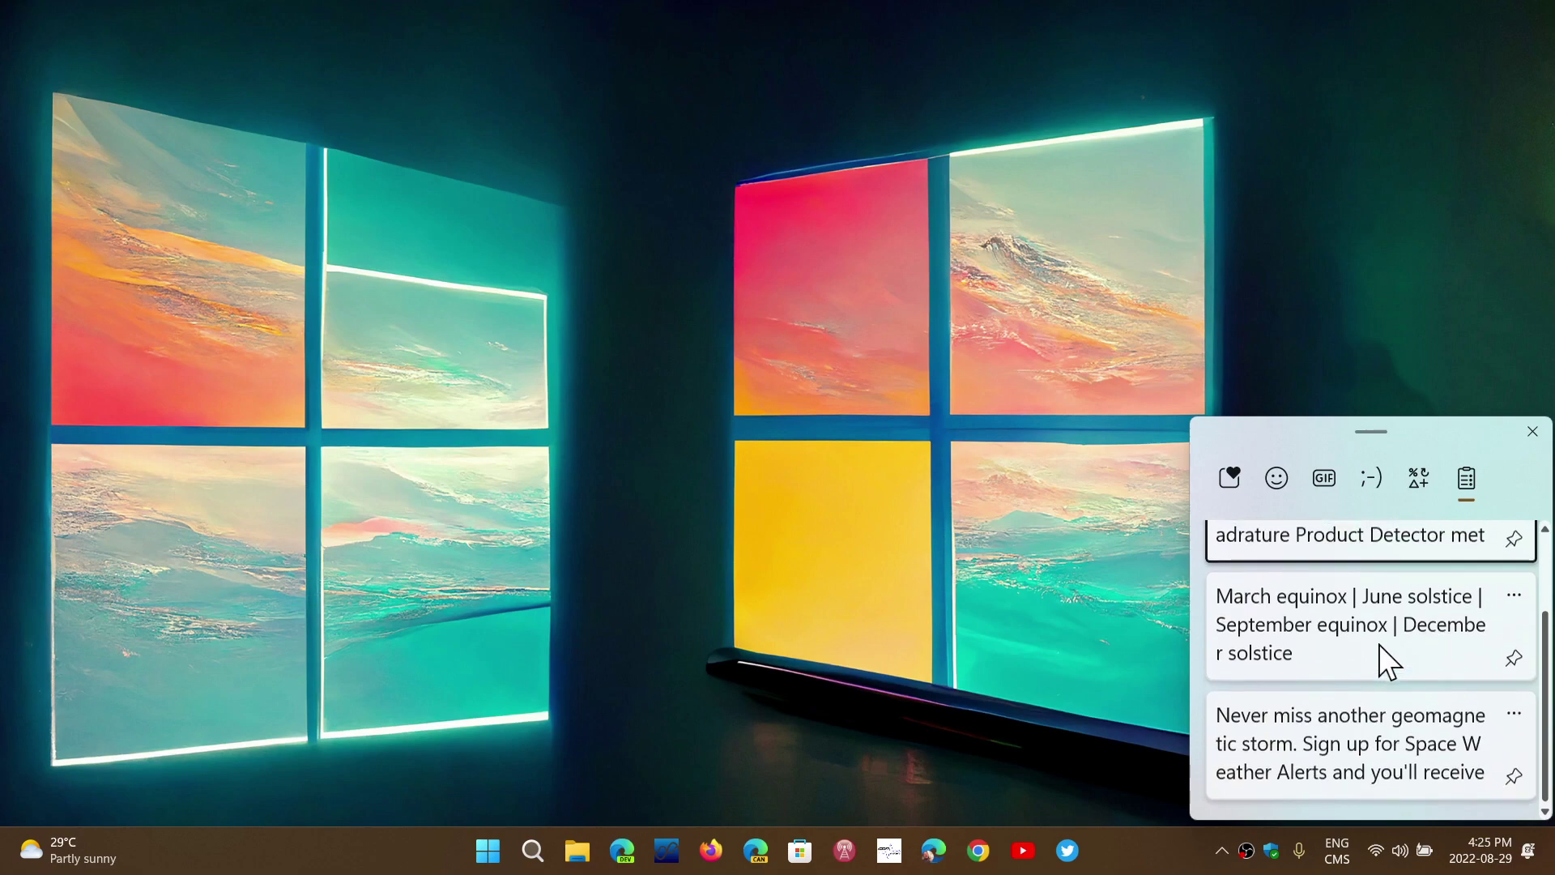
scroll(1385, 657, "up", 2)
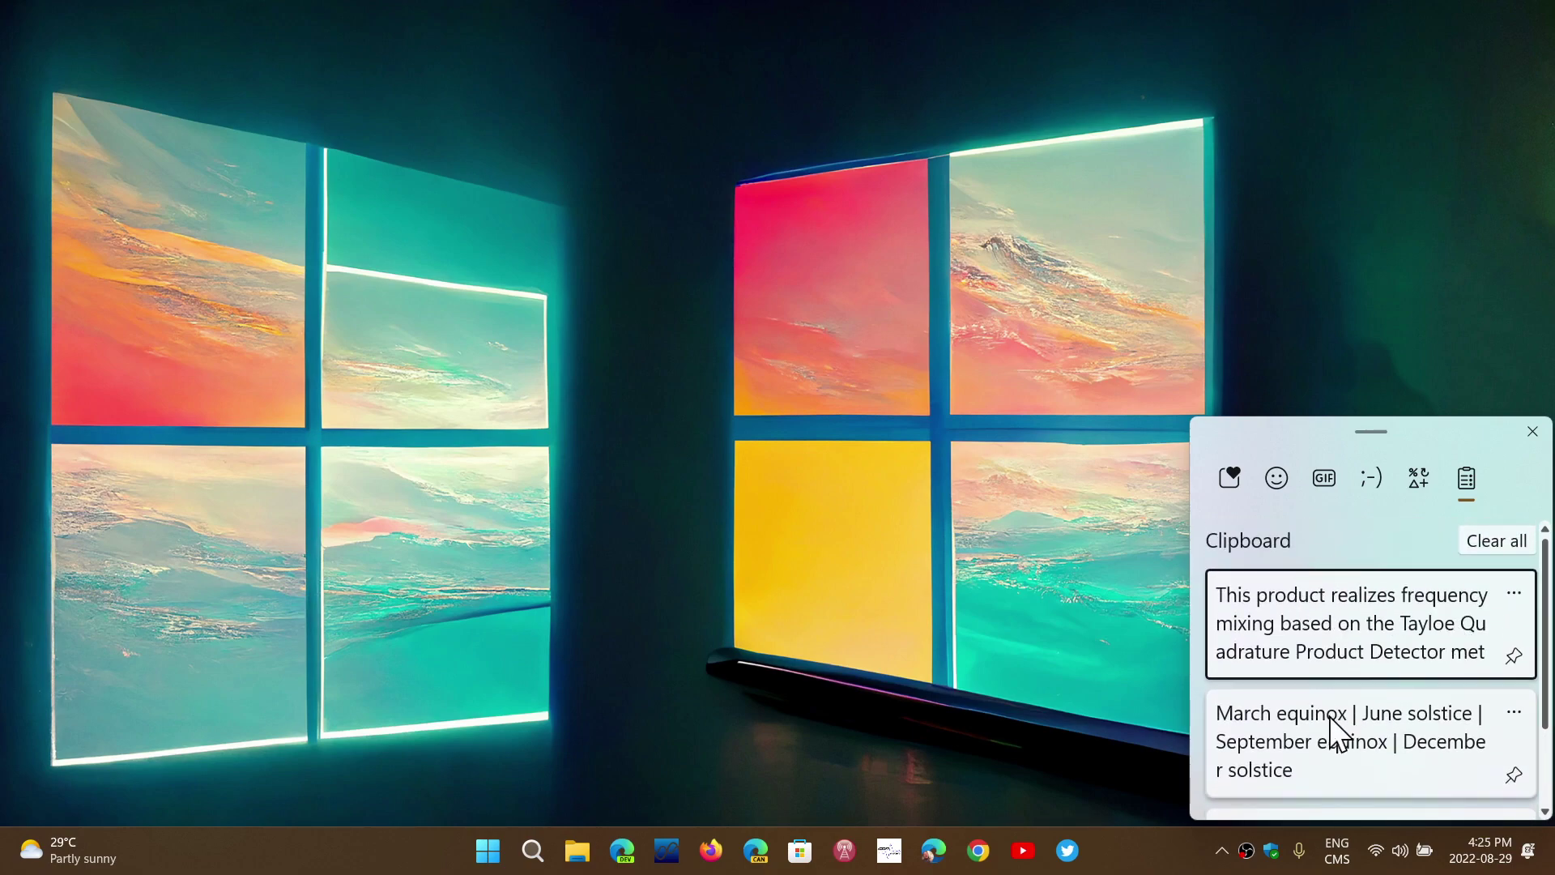
scroll(1338, 729, "down", 2)
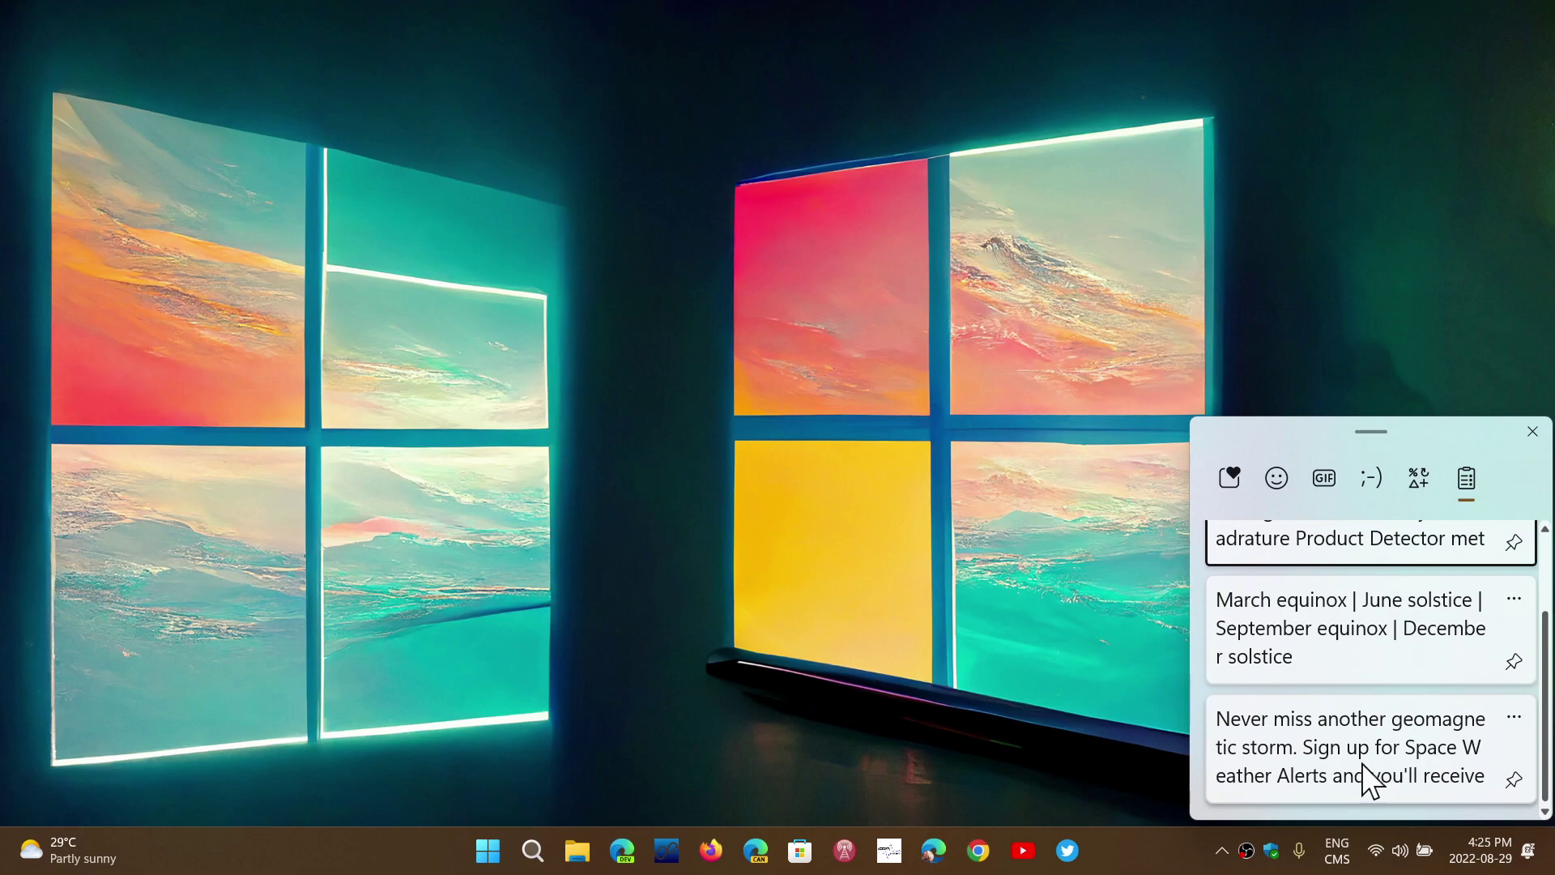
left_click(1514, 720)
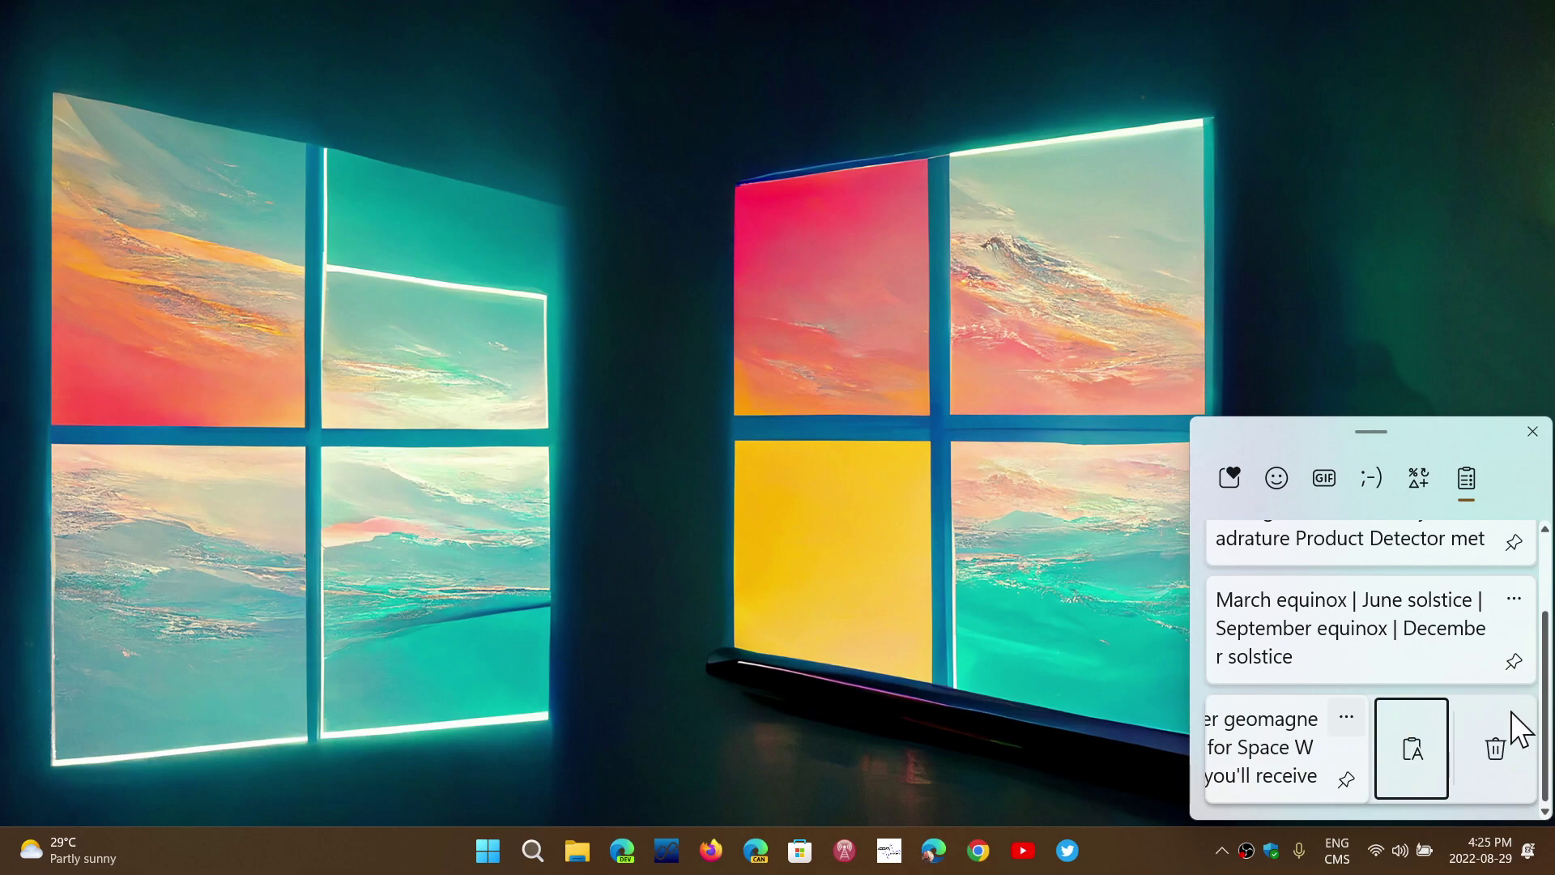
left_click(1400, 744)
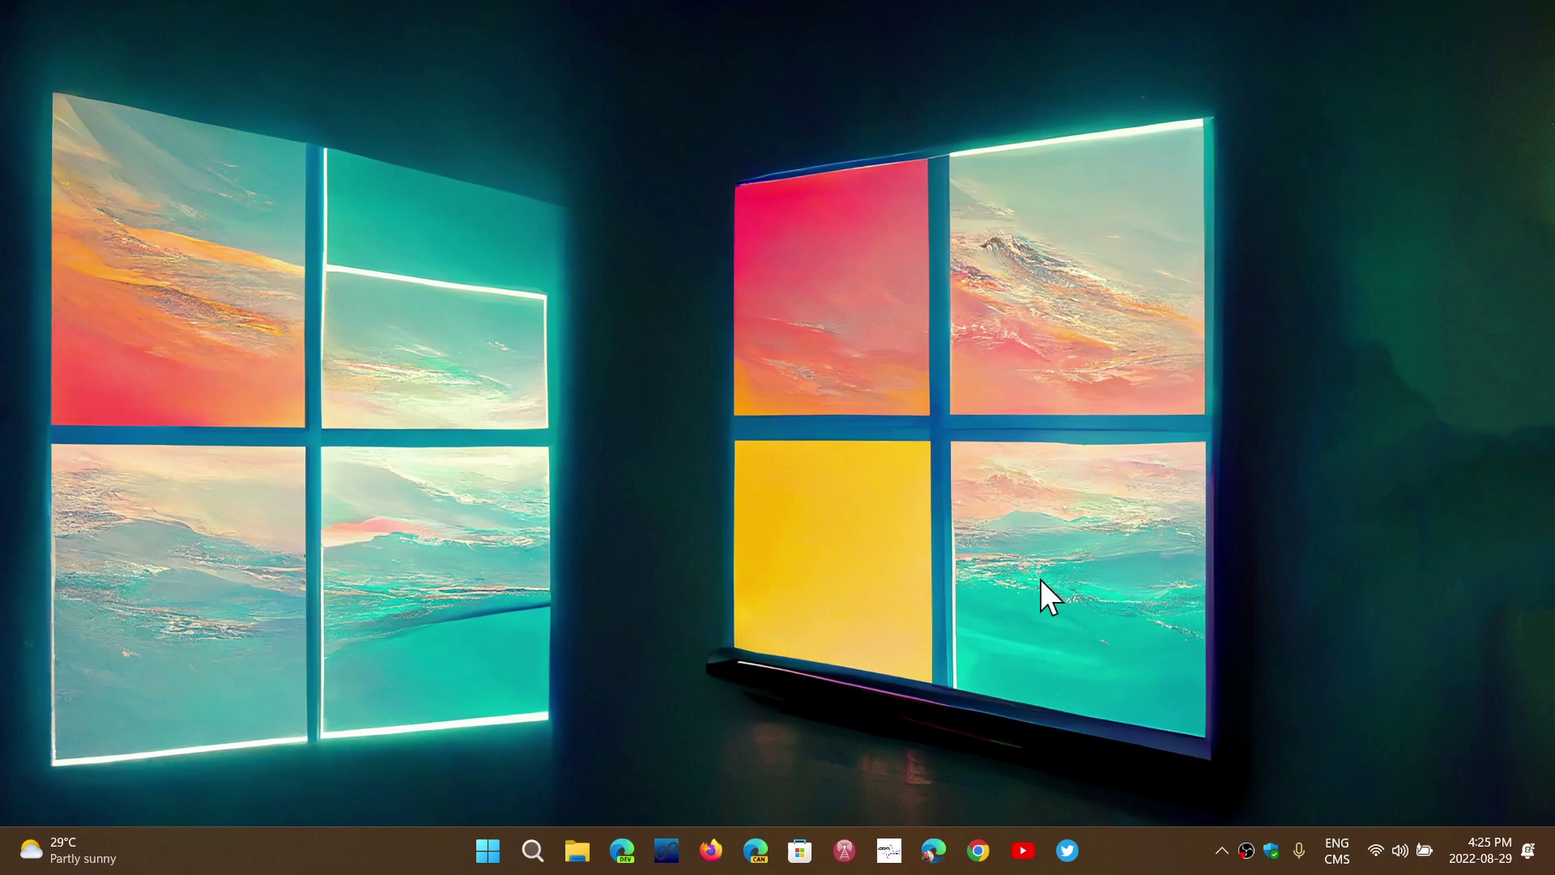
mouse_move(532, 851)
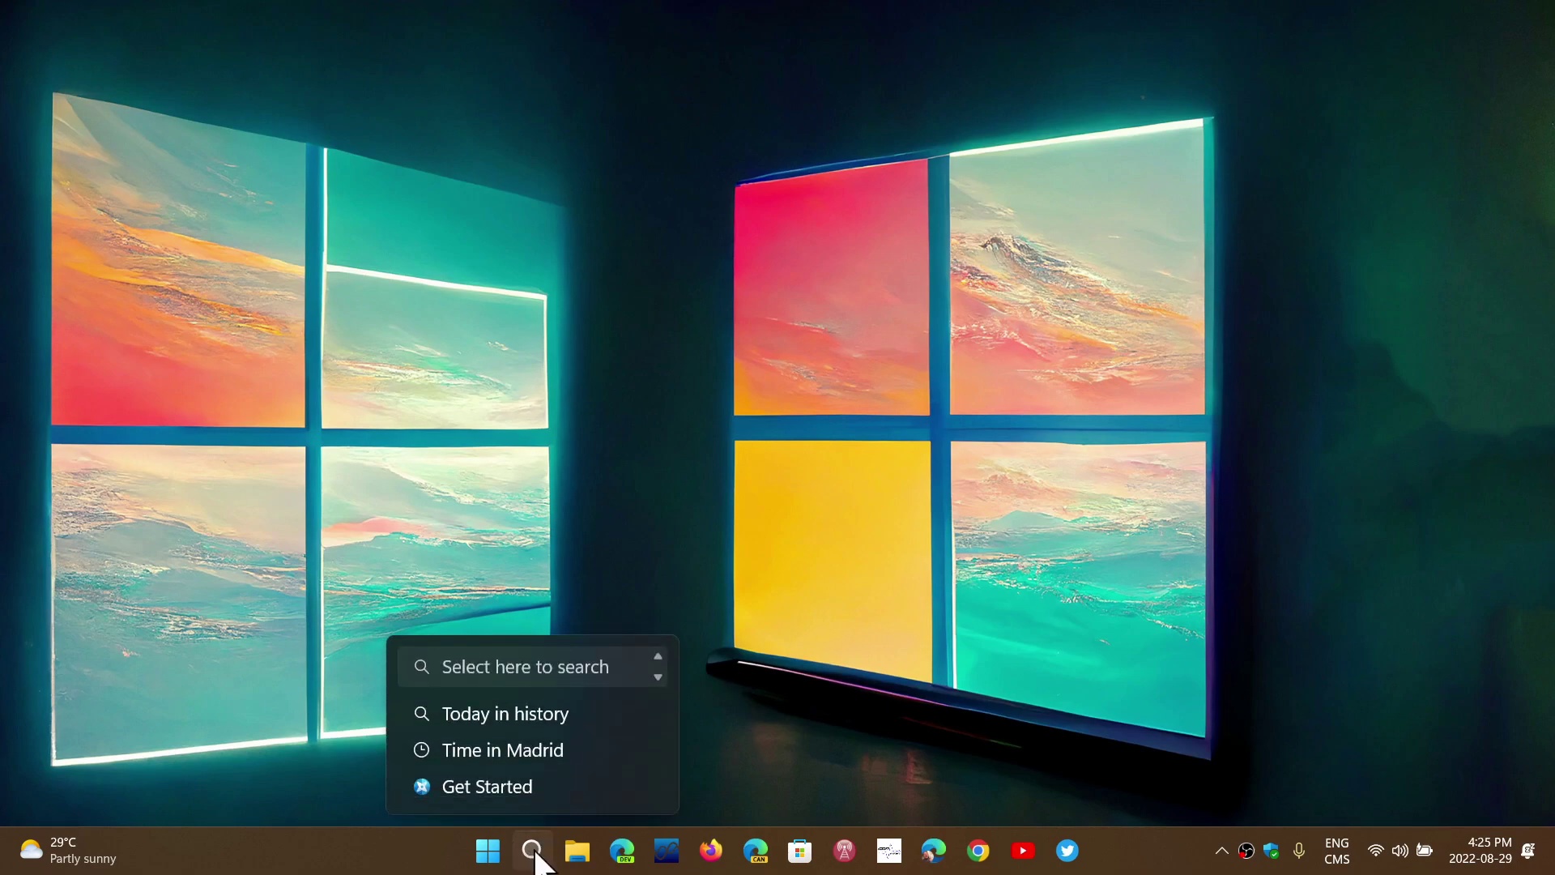
- Search the taskbar for 'clipbo' so Clipboard settings shows as the best match
left_click(532, 851)
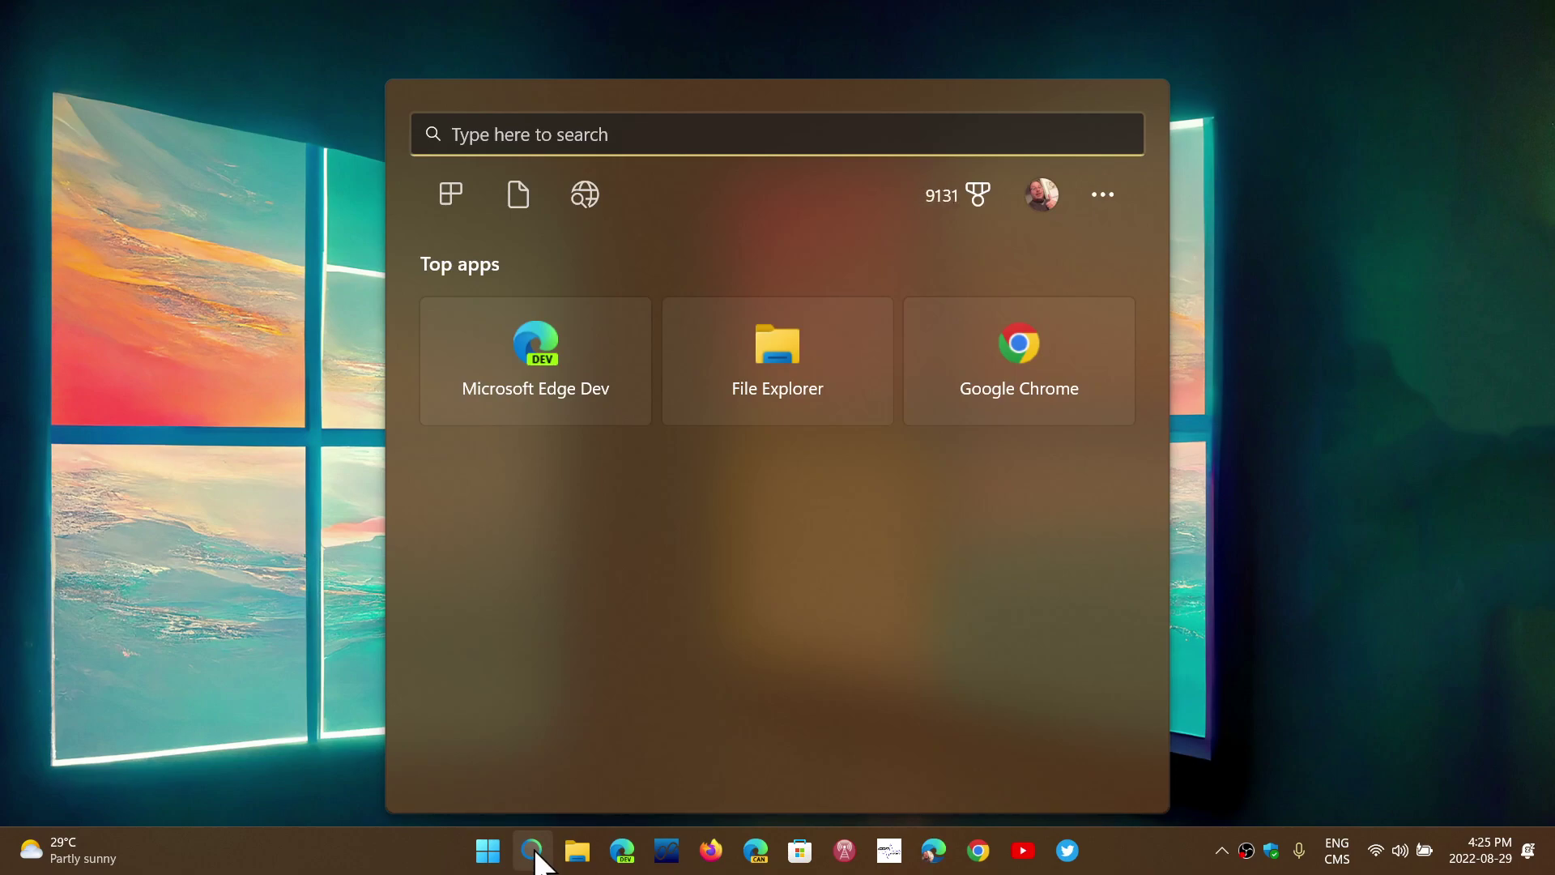
type("clipb")
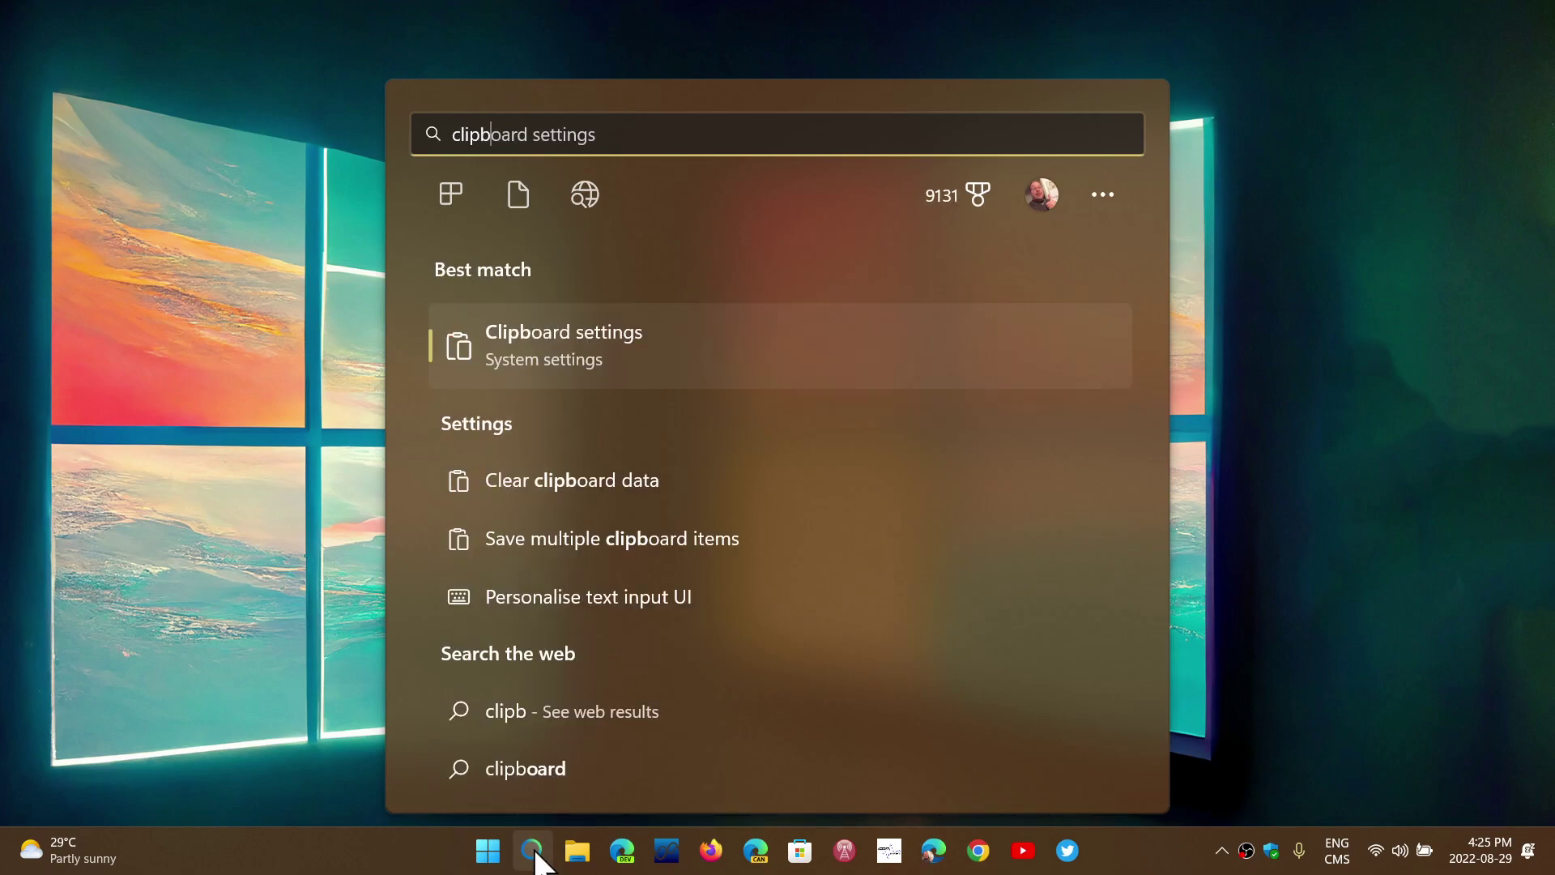
type("o")
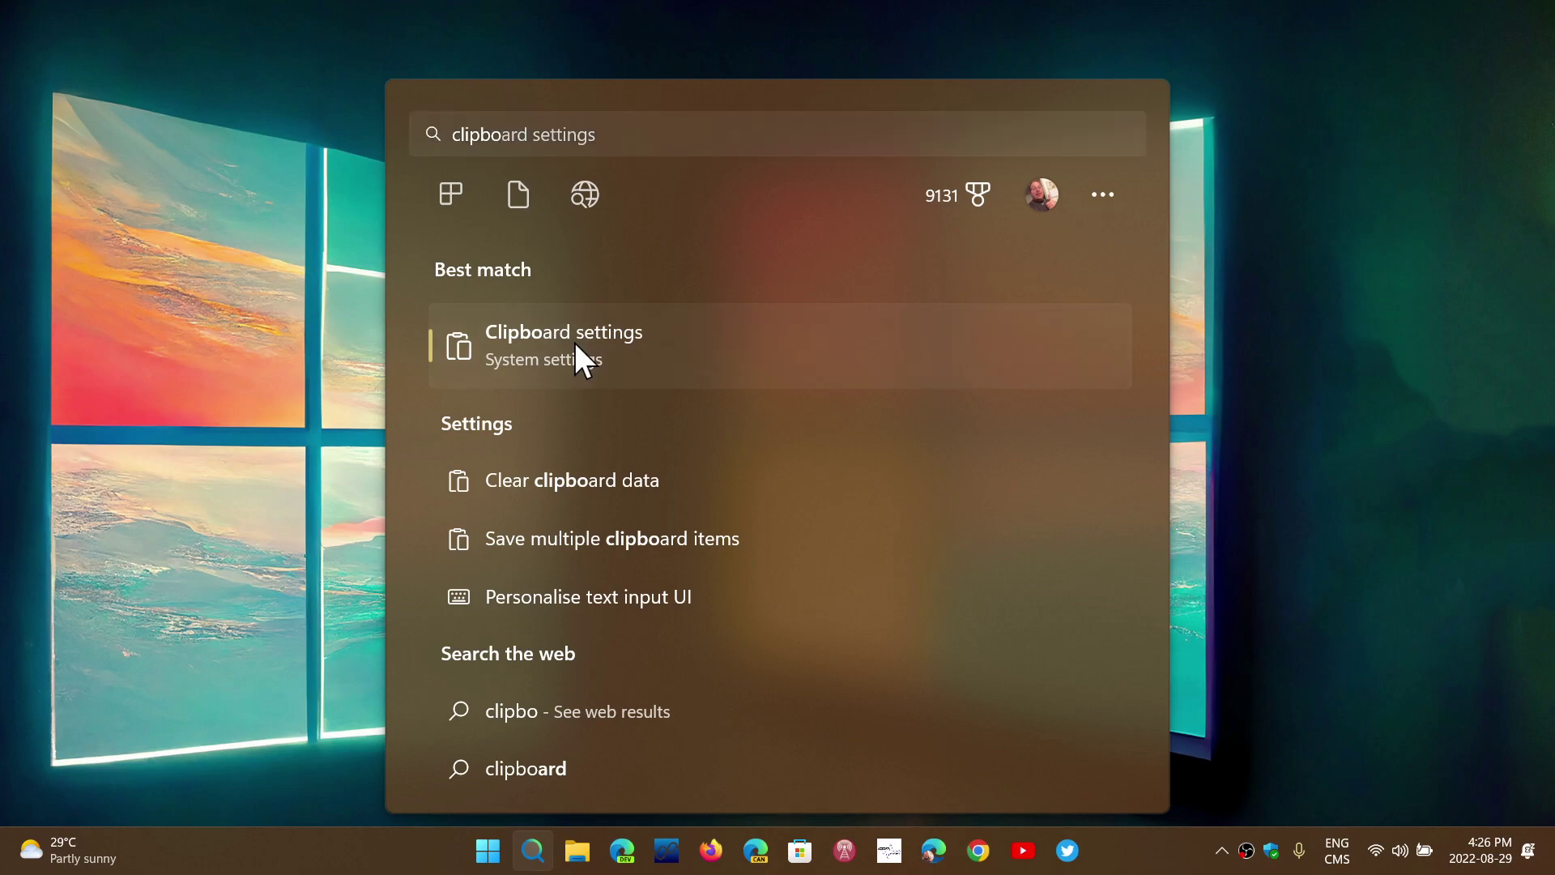
- Go to Settings > System > Clipboard showing history on and automatic sync across devices
left_click(575, 343)
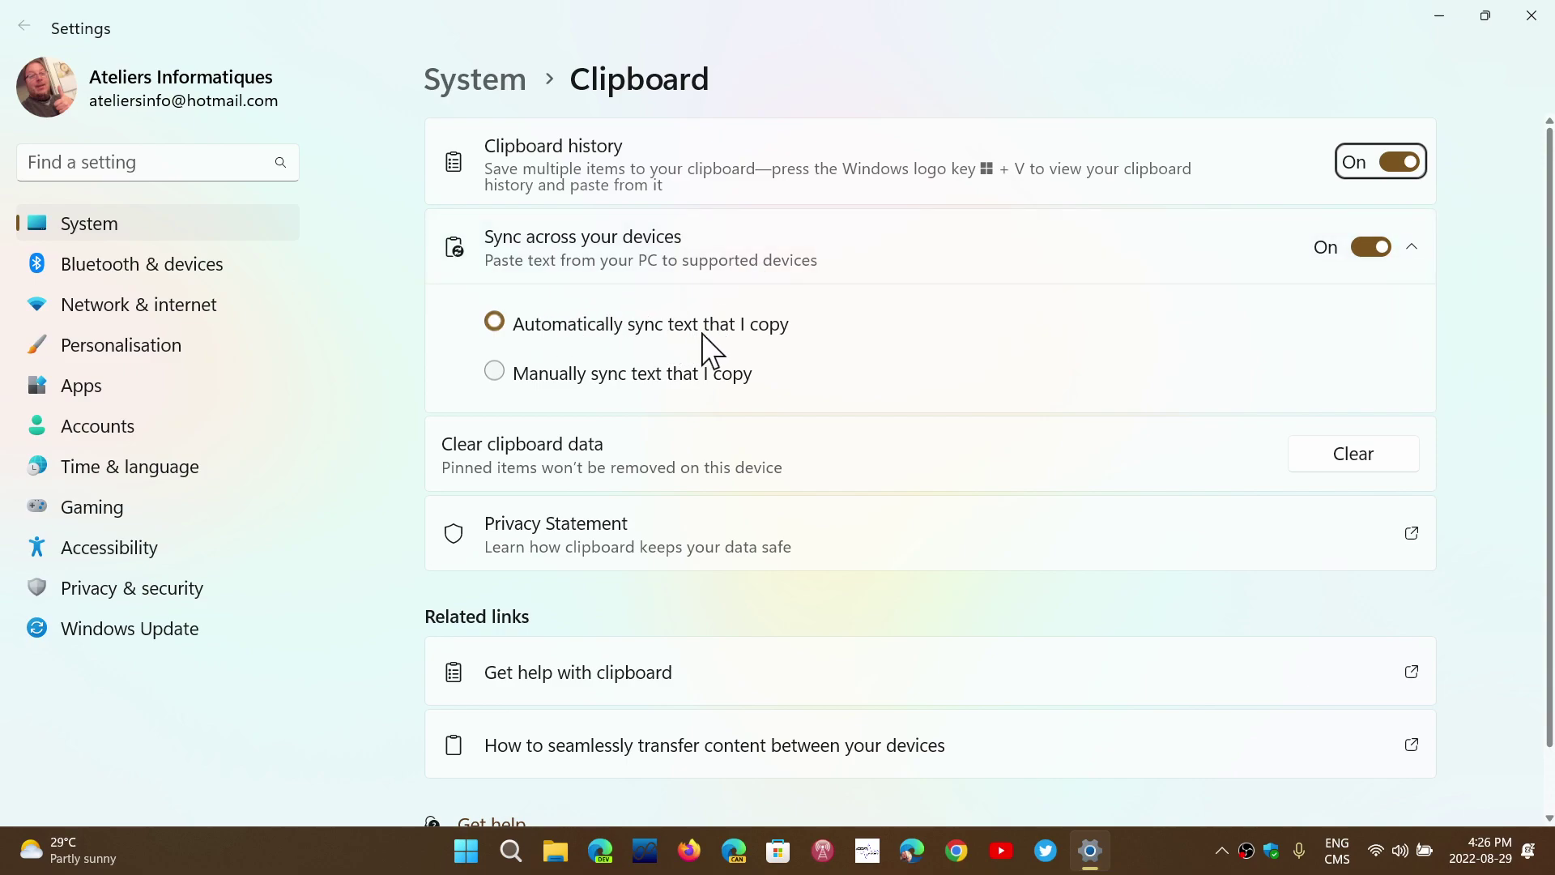
left_click(573, 375)
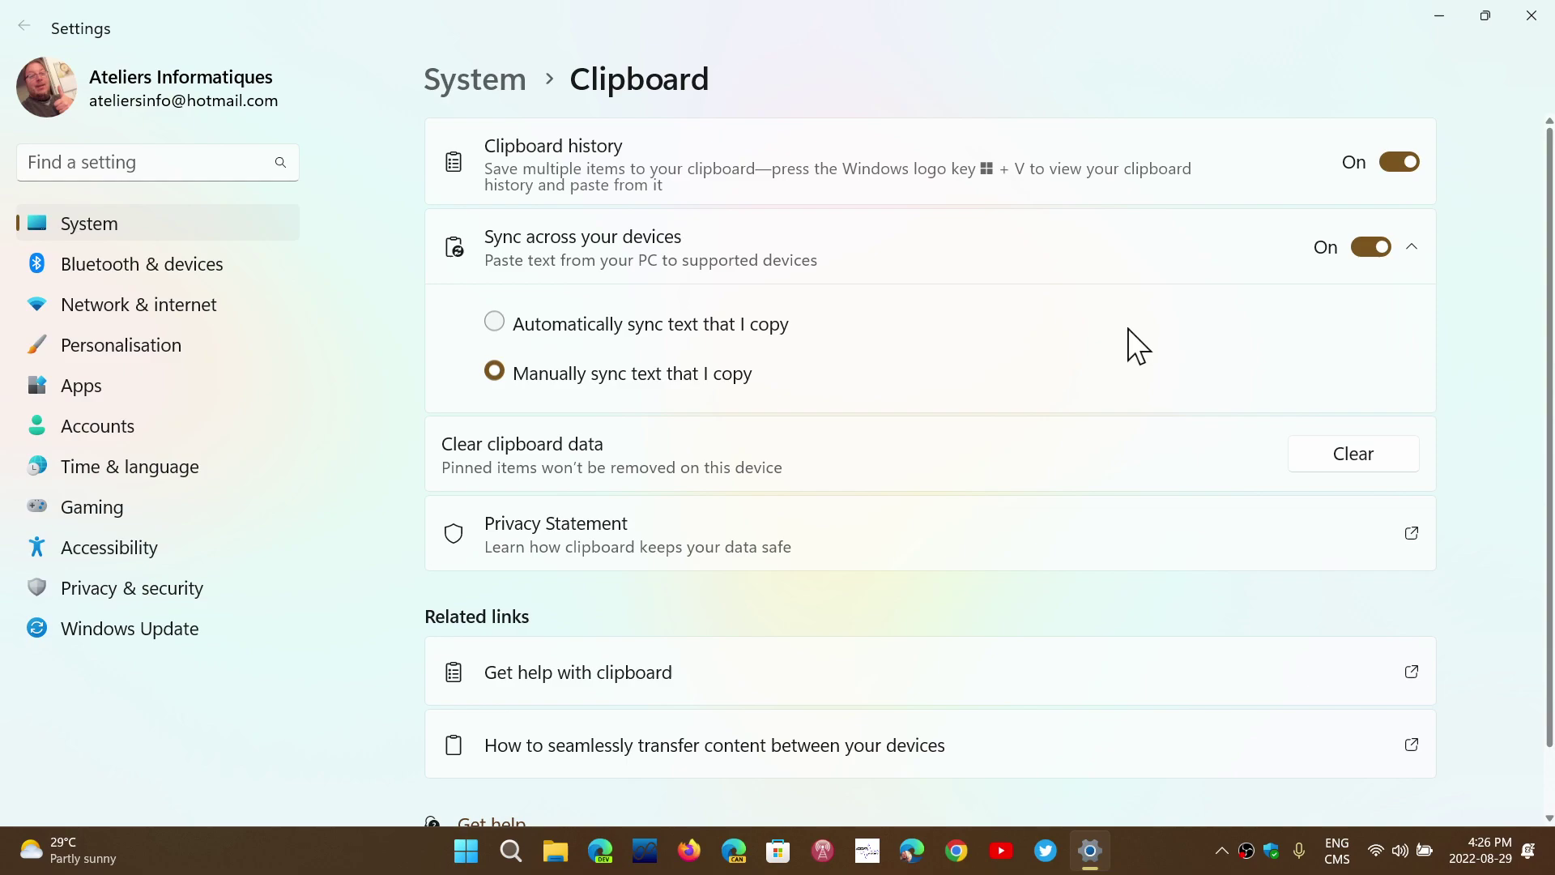
left_click(753, 336)
left_click(711, 375)
left_click(704, 332)
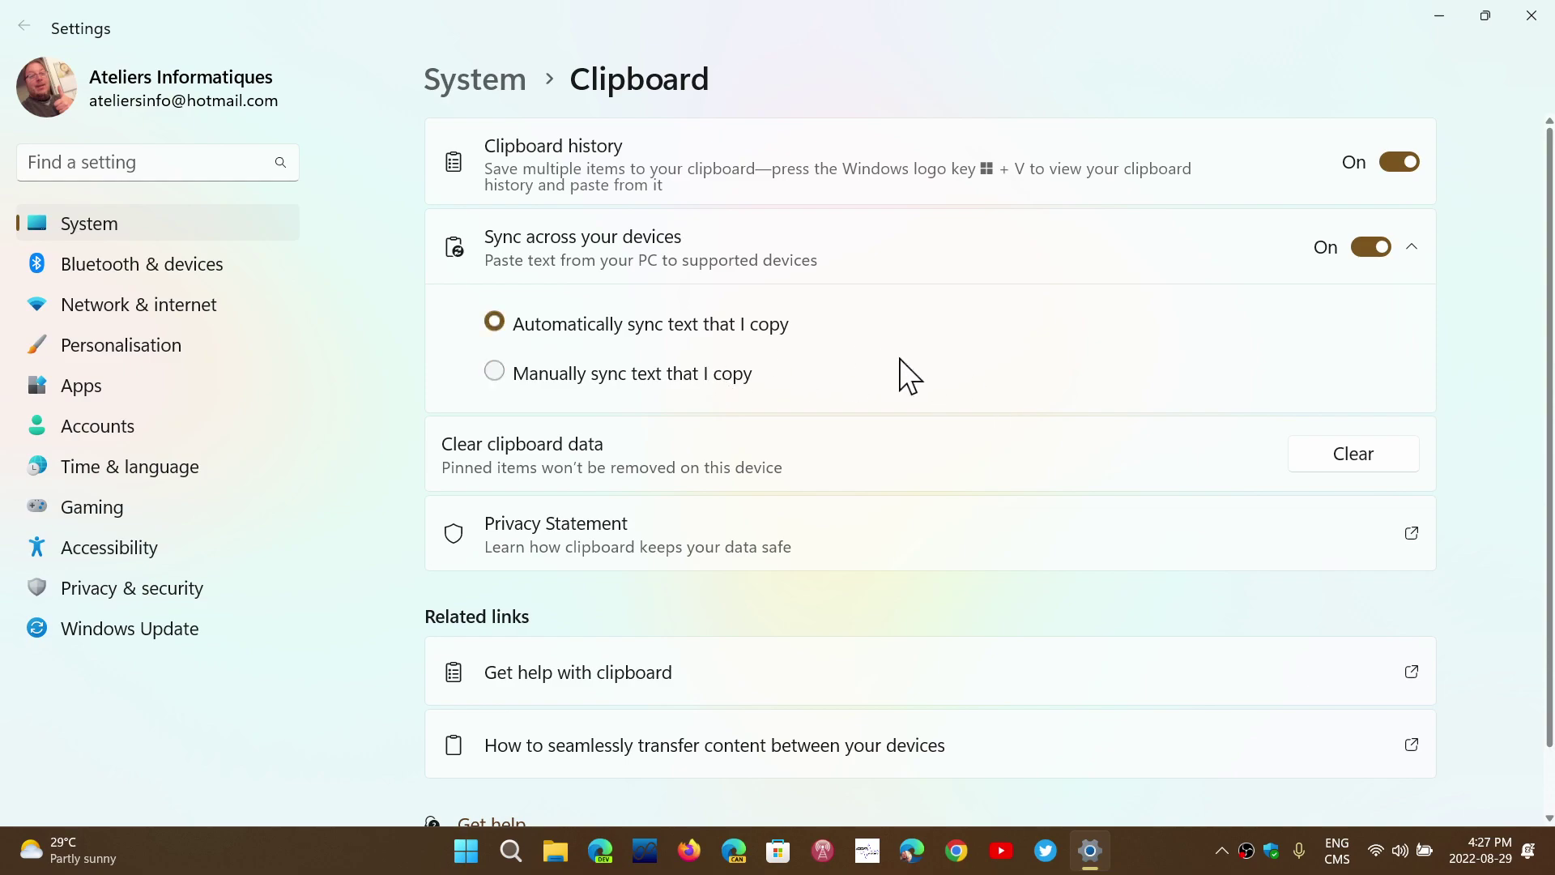